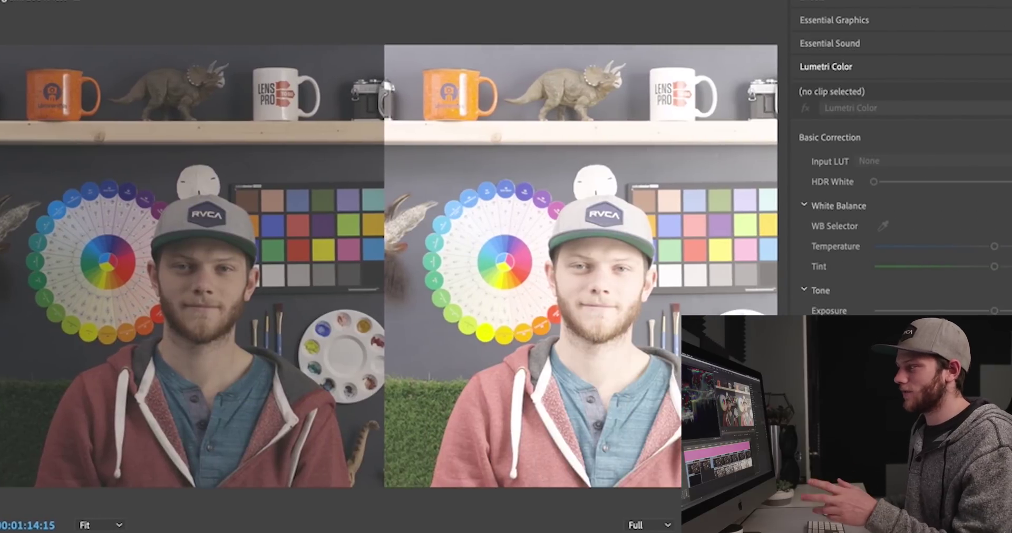
# - Select the Lumetri Color adjustment layer on V3 so it becomes the grading target
pyautogui.click(84, 281)
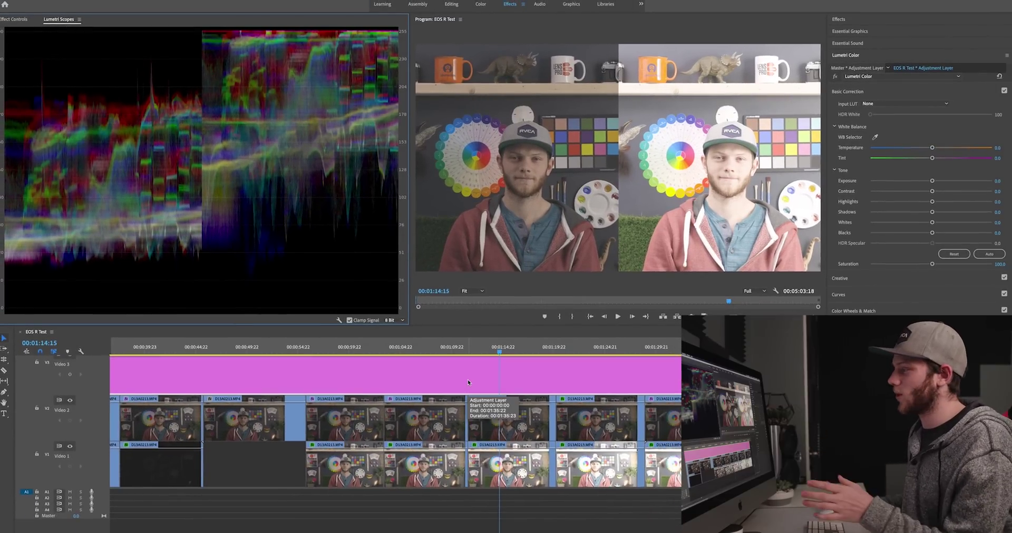
# - Apply the ABNorm_CxxxLog10toWideDR_Full input LUT, then select clip D13A0213.MP4 on V1
pyautogui.click(507, 375)
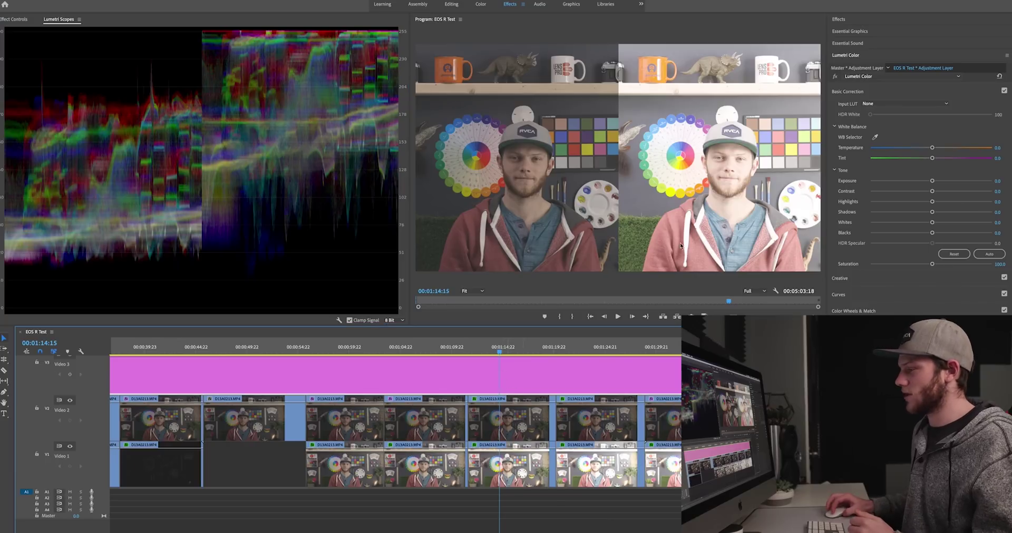
pyautogui.click(899, 105)
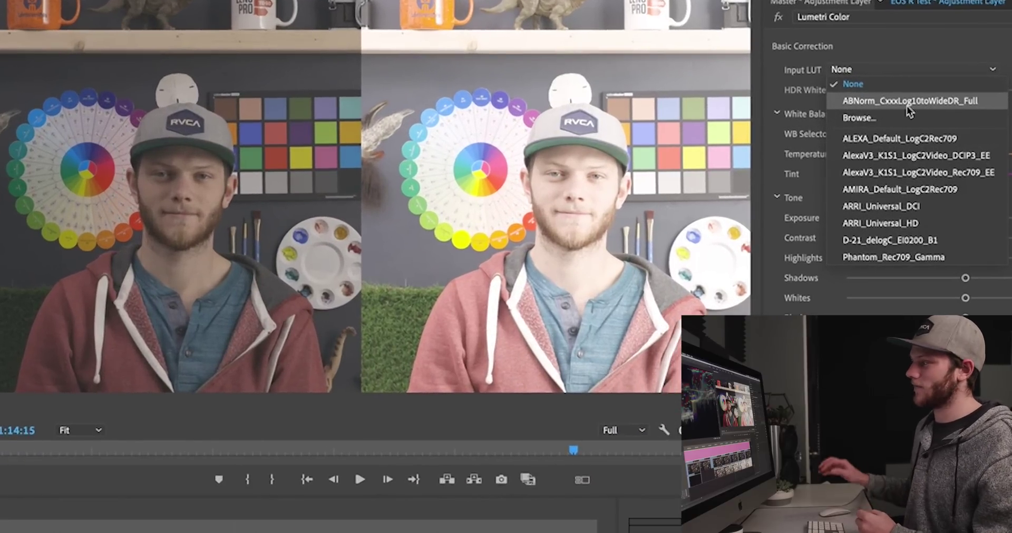
pyautogui.click(907, 103)
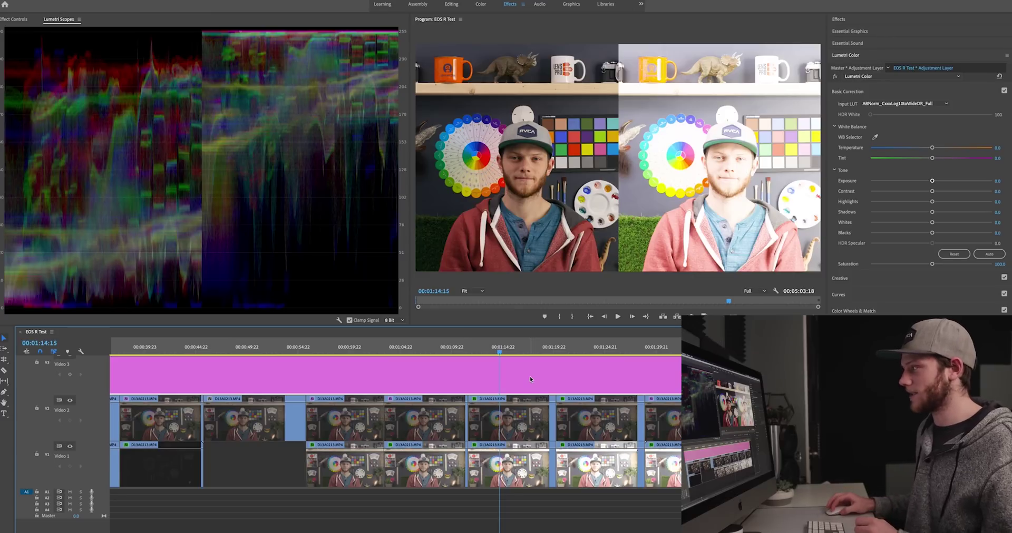
pyautogui.click(511, 464)
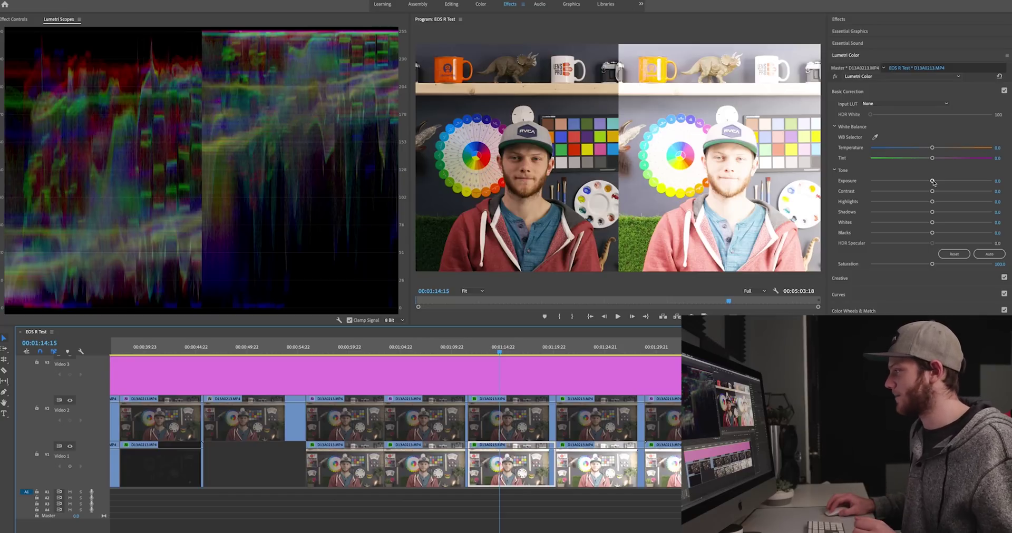
# - Lower D13A0213.MP4's Exposure to -2.1 after trying values between -2.9 and -1.1
pyautogui.moveTo(933, 181); pyautogui.dragTo(909, 183)
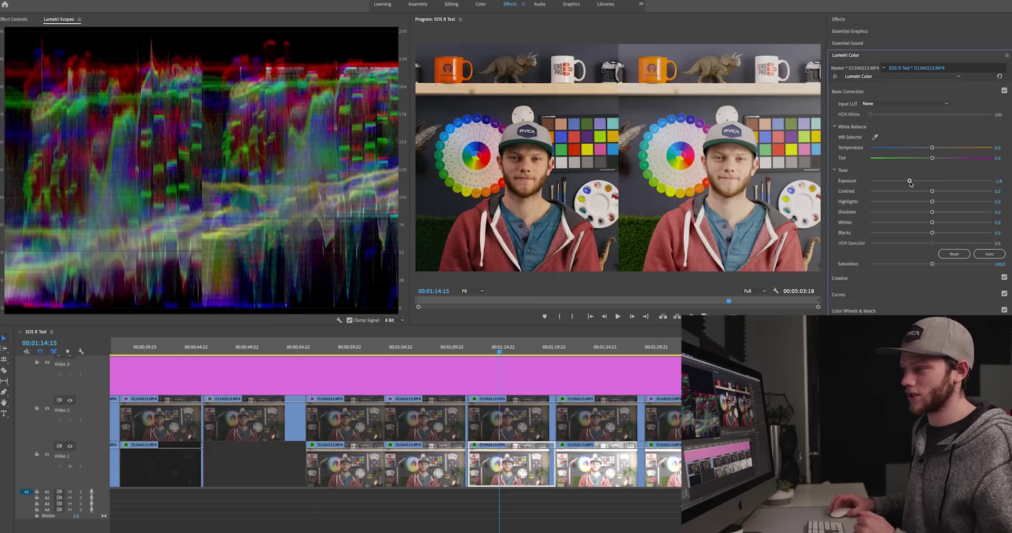
pyautogui.moveTo(909, 182); pyautogui.dragTo(895, 181)
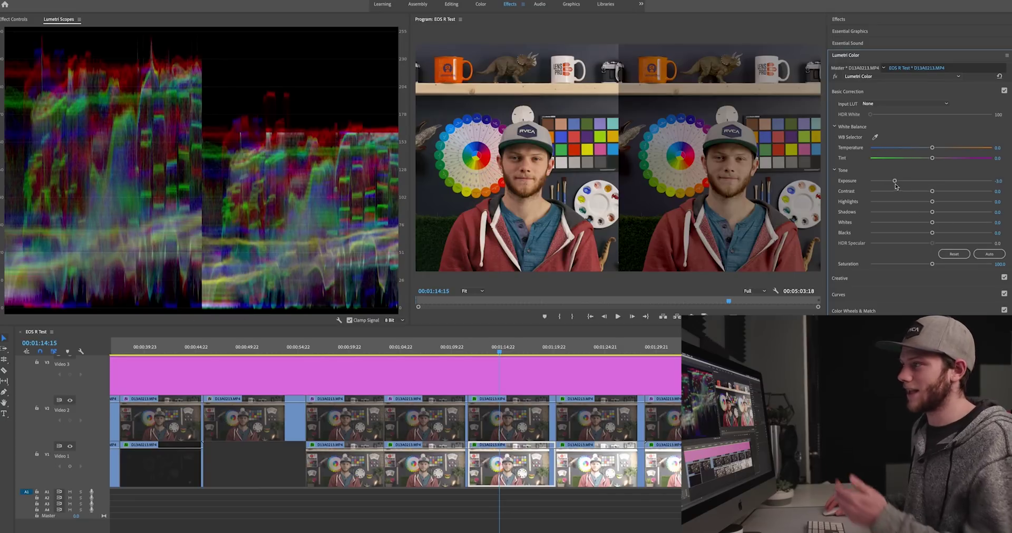
pyautogui.moveTo(894, 182); pyautogui.dragTo(920, 182)
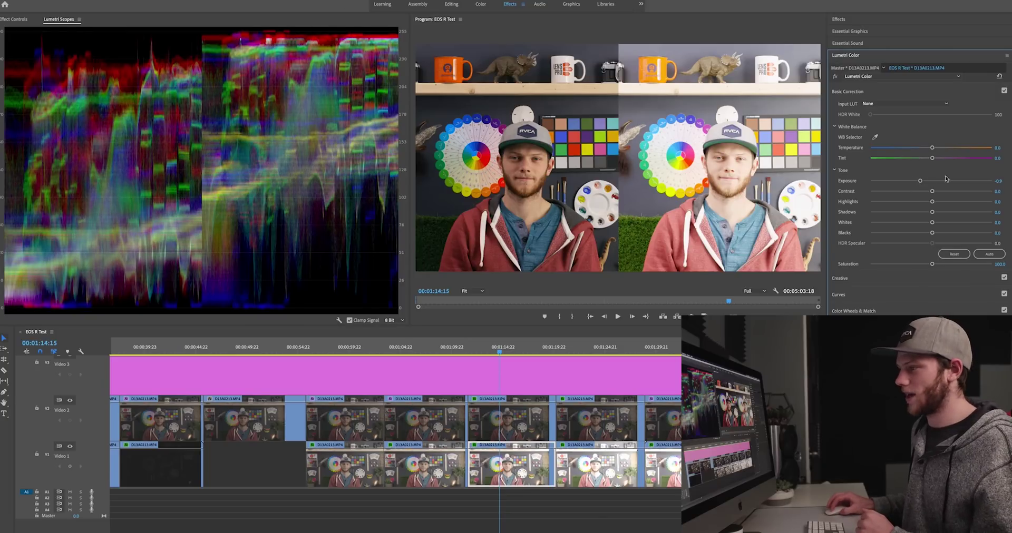
pyautogui.moveTo(921, 181); pyautogui.dragTo(908, 182)
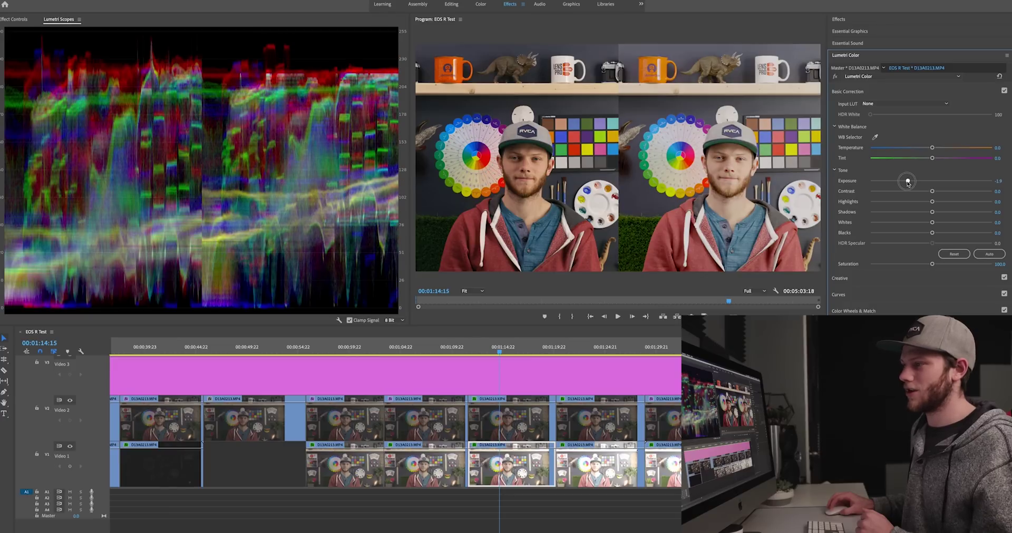
pyautogui.moveTo(907, 183); pyautogui.dragTo(906, 183)
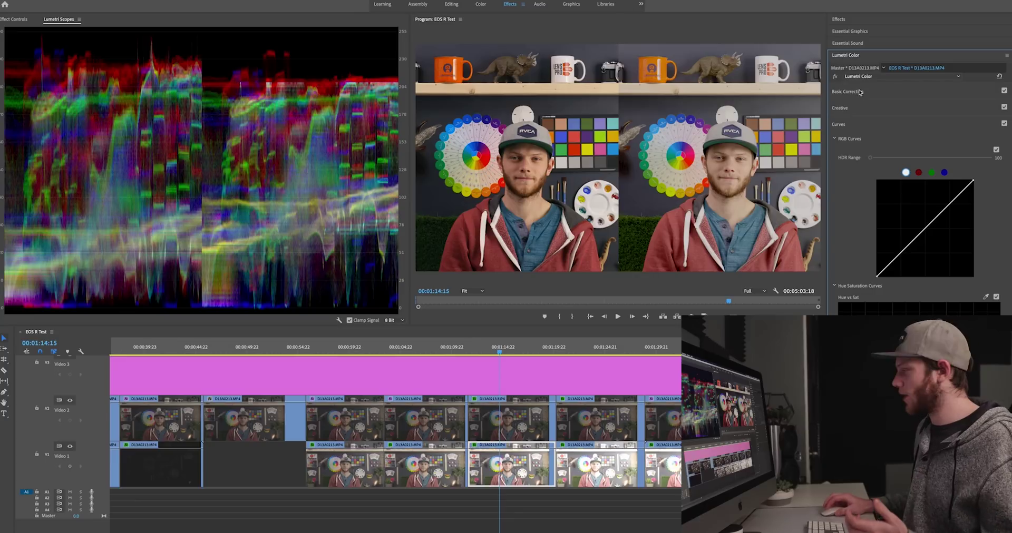
# - Collapse Basic Correction and shape an RGB S-curve: raise a high point, lower a low point
pyautogui.click(860, 93)
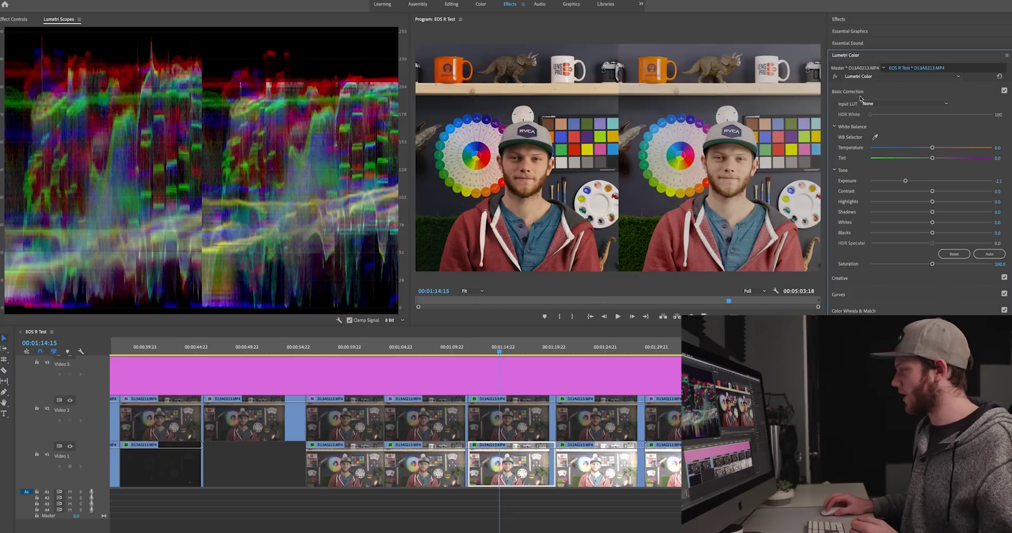
pyautogui.click(852, 294)
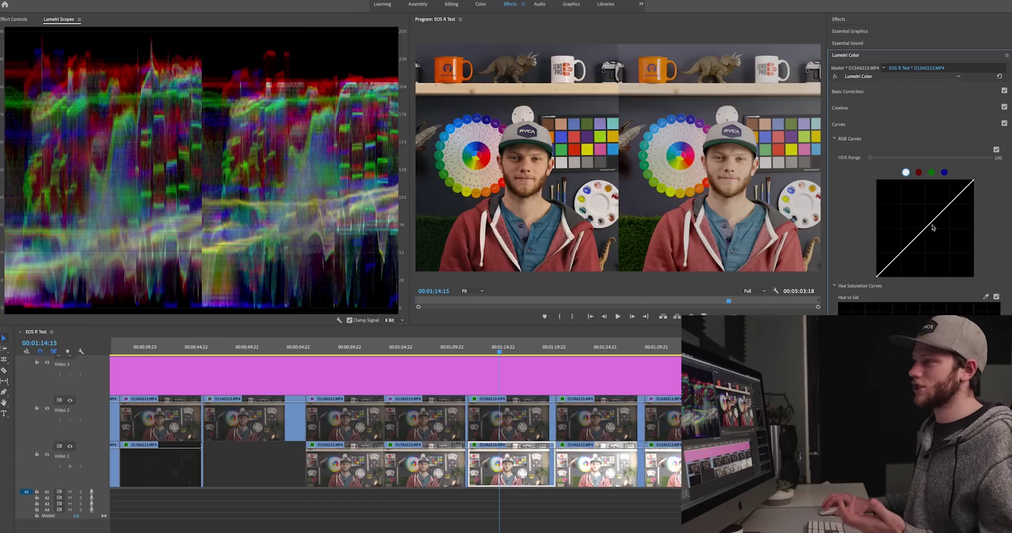
pyautogui.click(950, 204)
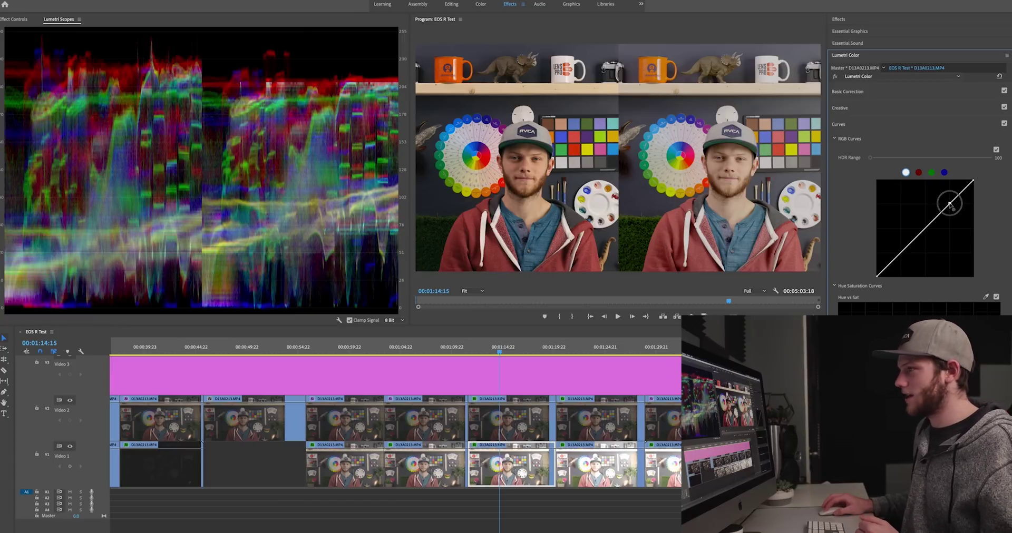
pyautogui.moveTo(949, 203); pyautogui.dragTo(949, 204)
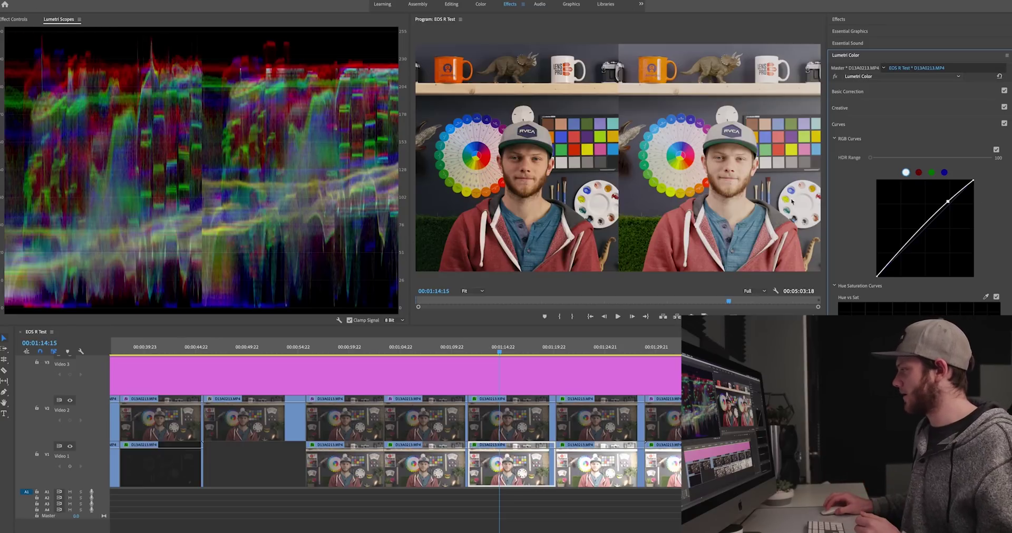
pyautogui.moveTo(947, 202); pyautogui.dragTo(948, 204)
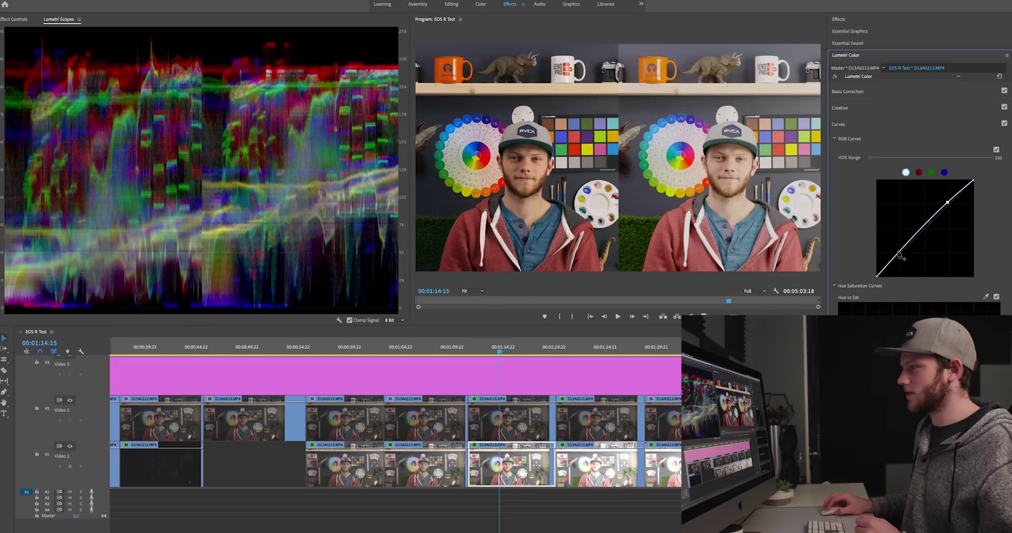
pyautogui.moveTo(897, 253); pyautogui.dragTo(900, 258)
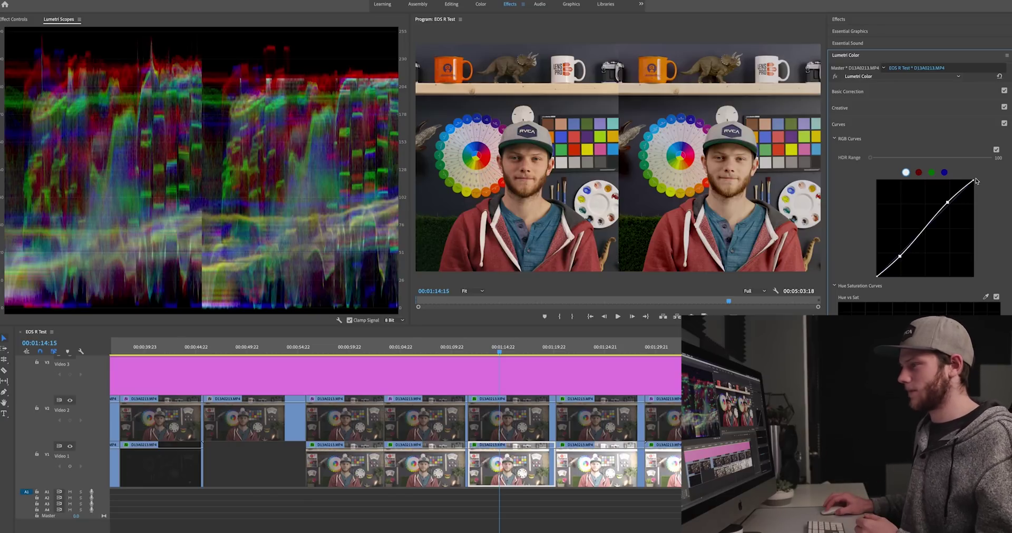
pyautogui.moveTo(900, 257); pyautogui.dragTo(901, 257)
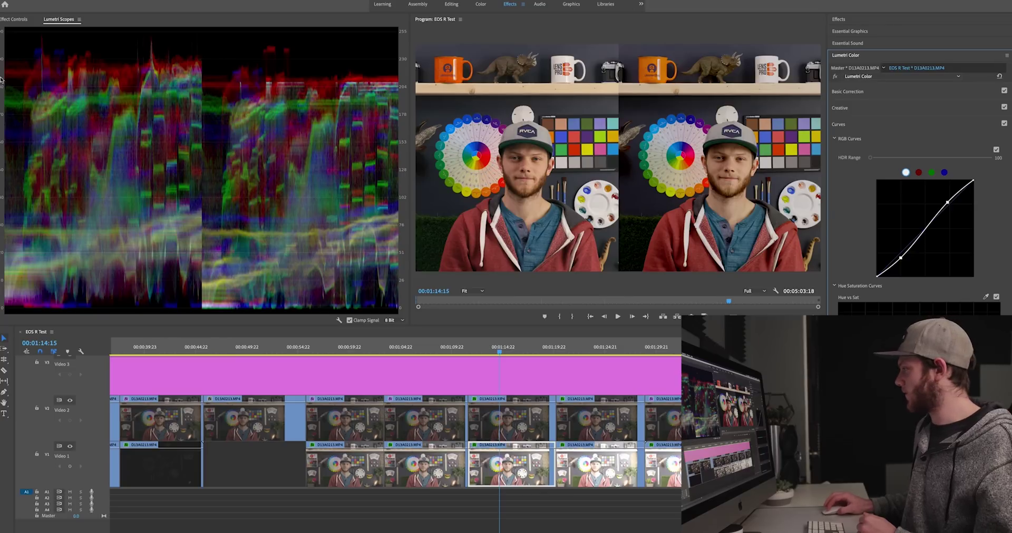
# - Nudge the upper RGB curve point up and back slightly to refine highlights
pyautogui.click(947, 201)
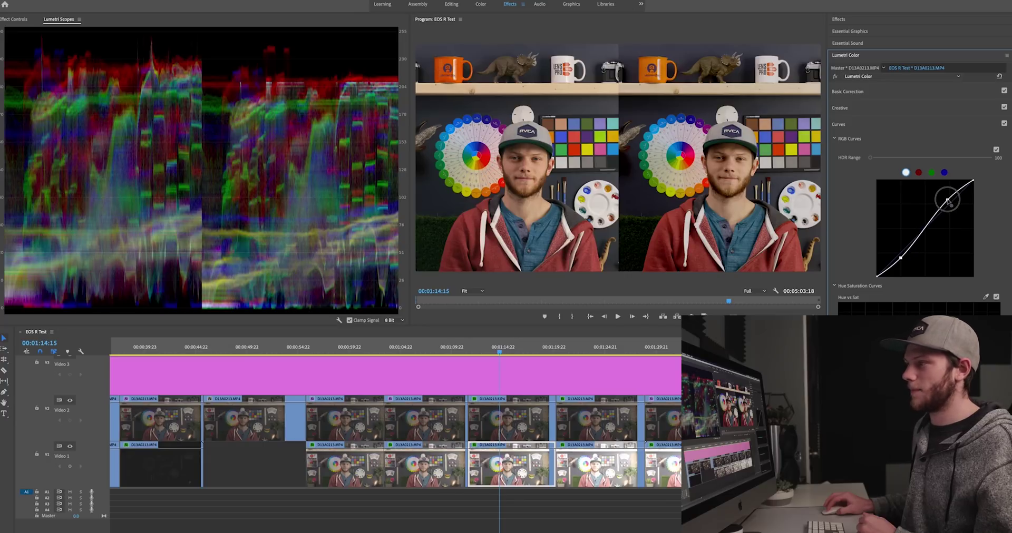
pyautogui.moveTo(947, 201); pyautogui.dragTo(947, 197)
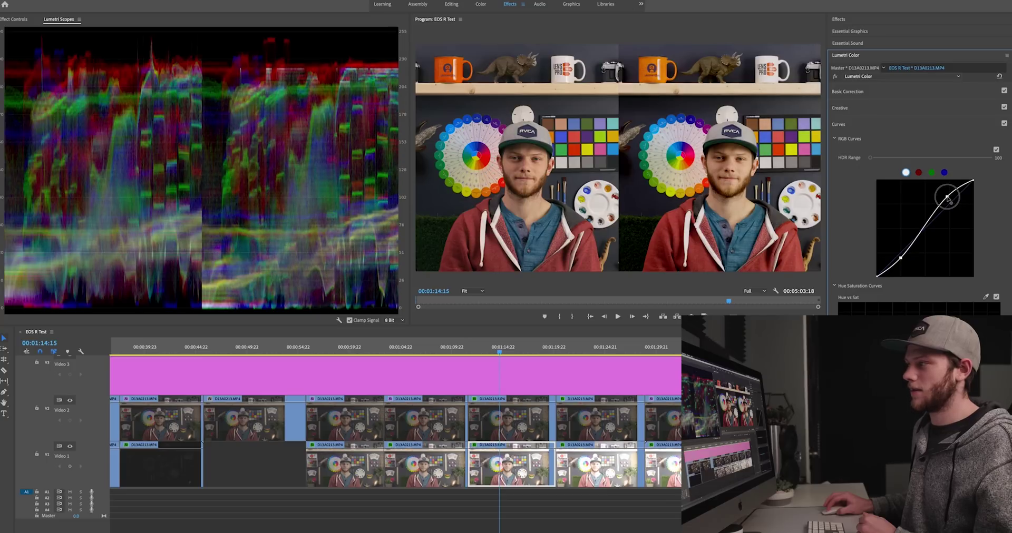
pyautogui.moveTo(947, 197); pyautogui.dragTo(948, 199)
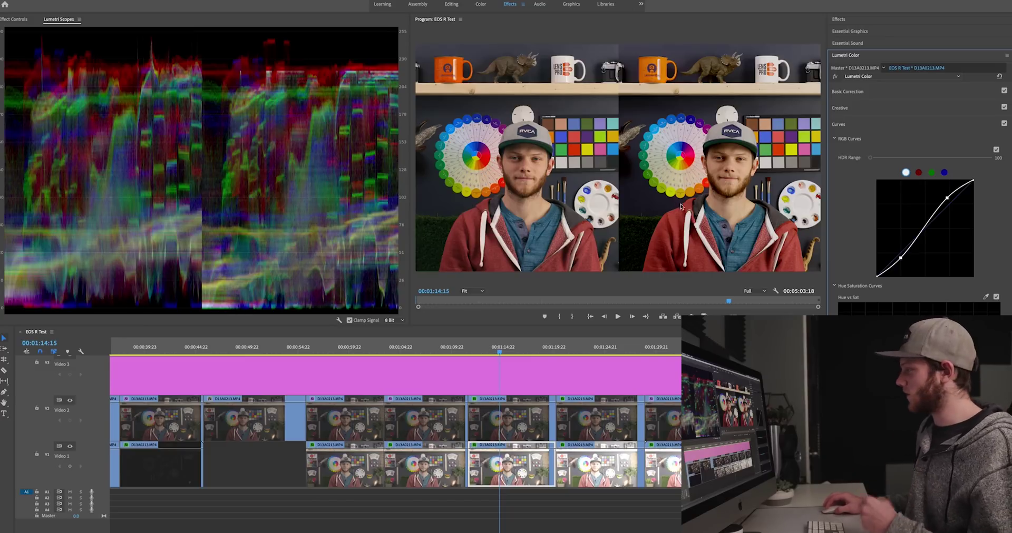
# - Lift the curve's black point to raise the shadows, then switch Curves off to compare
pyautogui.click(877, 277)
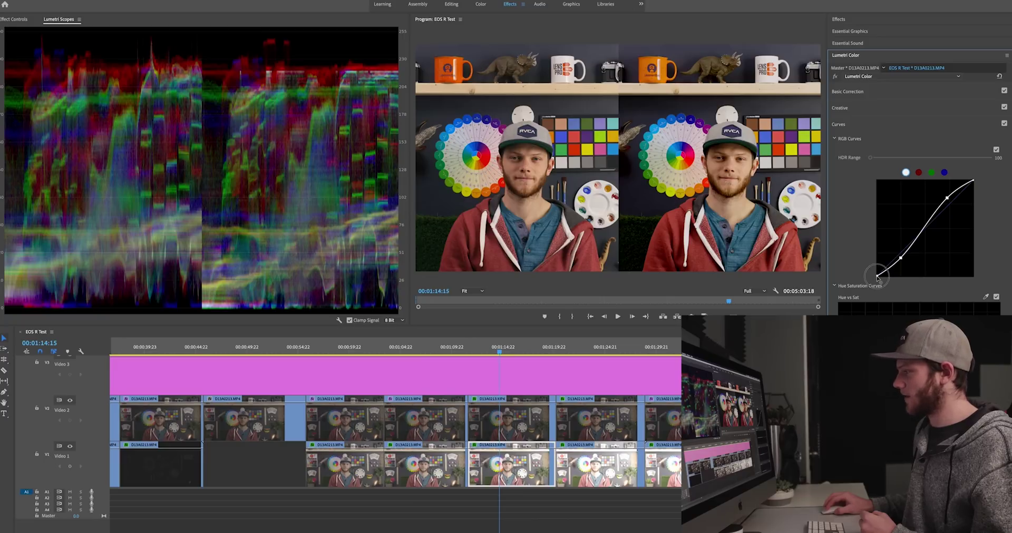
pyautogui.moveTo(877, 277); pyautogui.dragTo(900, 259)
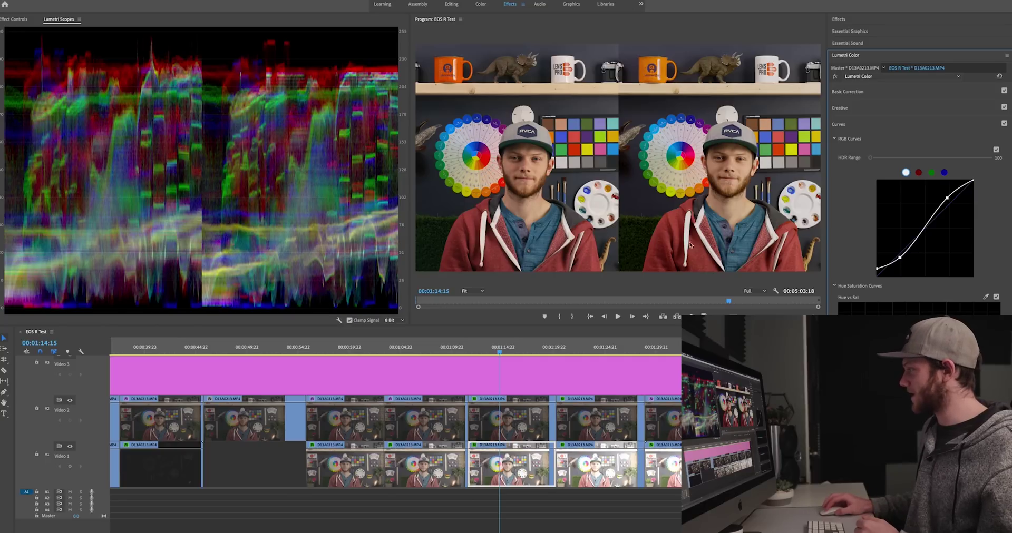
pyautogui.click(1004, 124)
# - Toggle Basic Correction and Curves off and on to compare, leaving both corrections enabled
pyautogui.click(1006, 93)
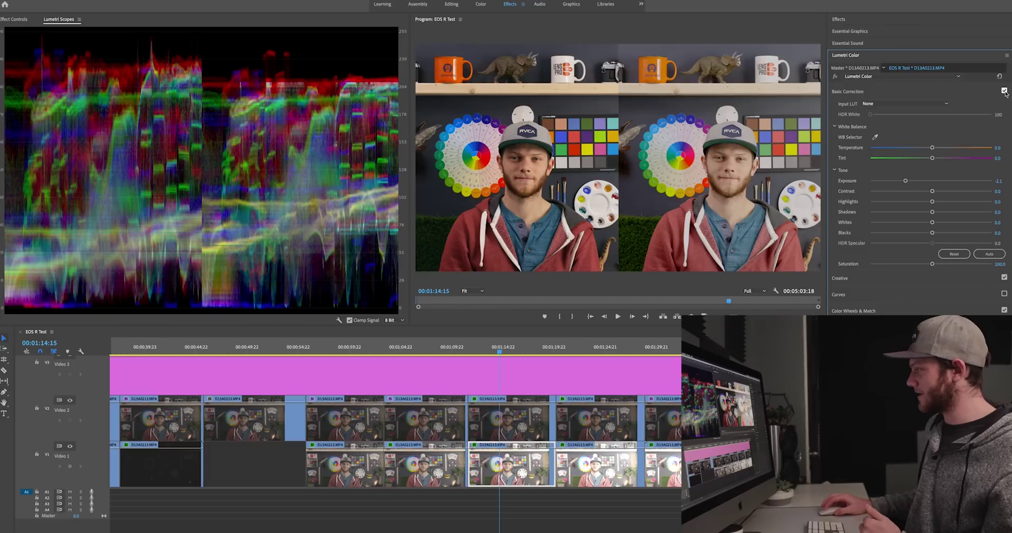
pyautogui.click(1004, 91)
pyautogui.click(1006, 93)
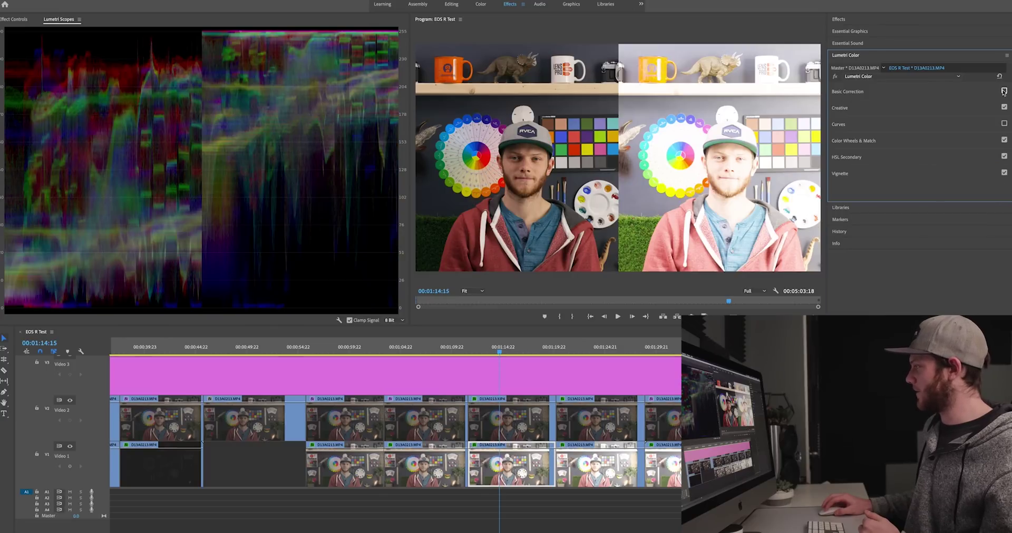
pyautogui.click(1004, 92)
pyautogui.click(1004, 124)
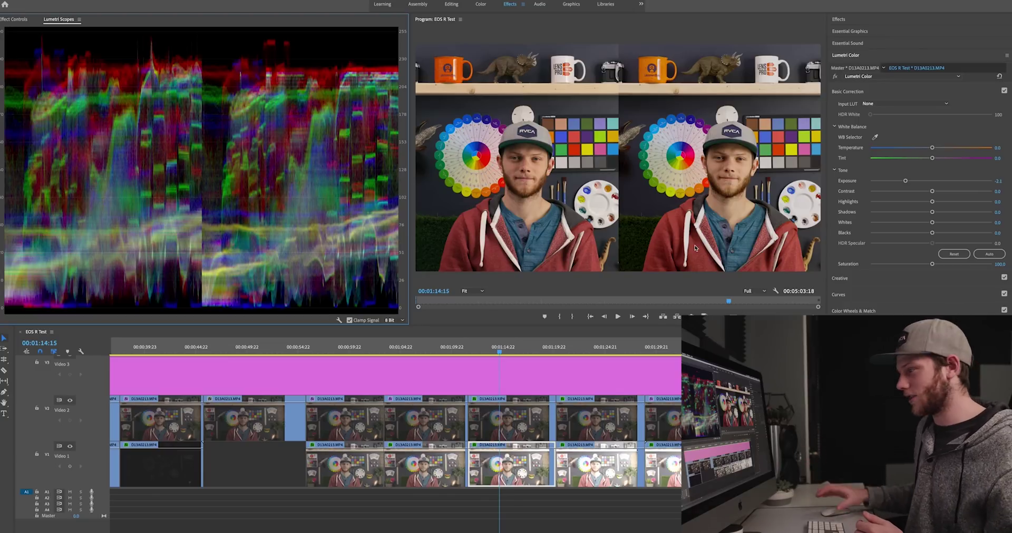
pyautogui.click(339, 320)
pyautogui.moveTo(361, 369)
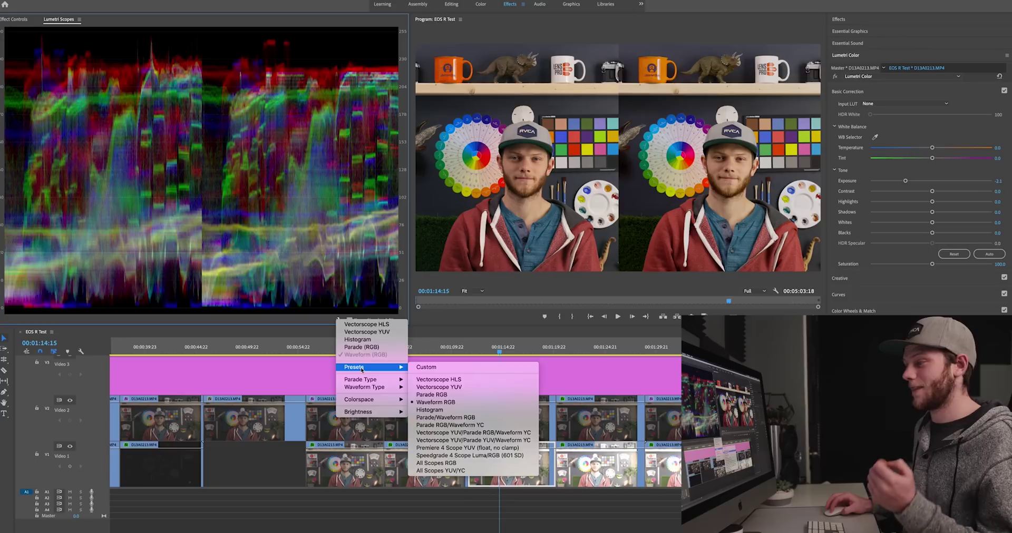
# - Switch the scope to Vectorscope YUV and test Saturation, returning it to 100
pyautogui.click(463, 387)
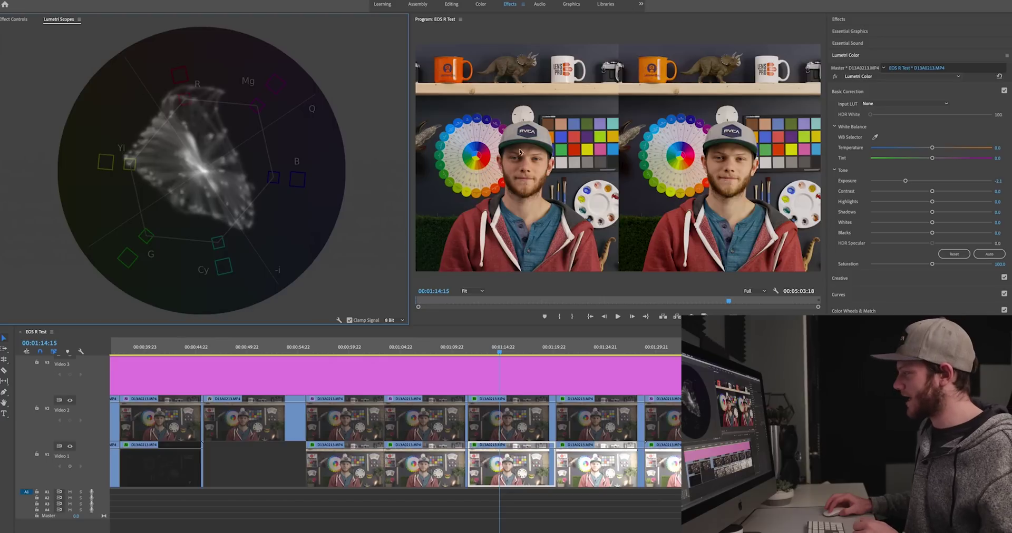
pyautogui.moveTo(932, 264); pyautogui.dragTo(907, 269)
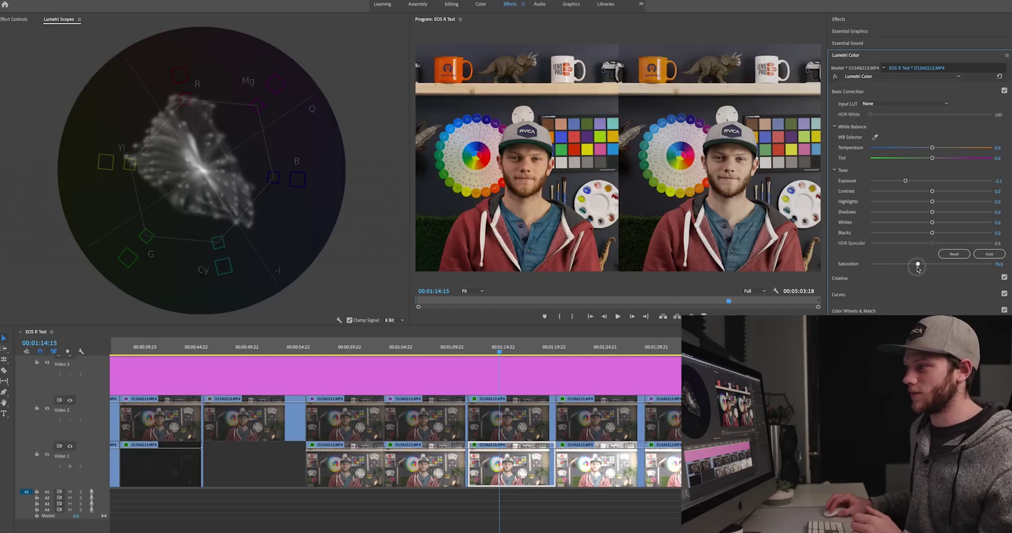
pyautogui.moveTo(907, 269); pyautogui.dragTo(932, 265)
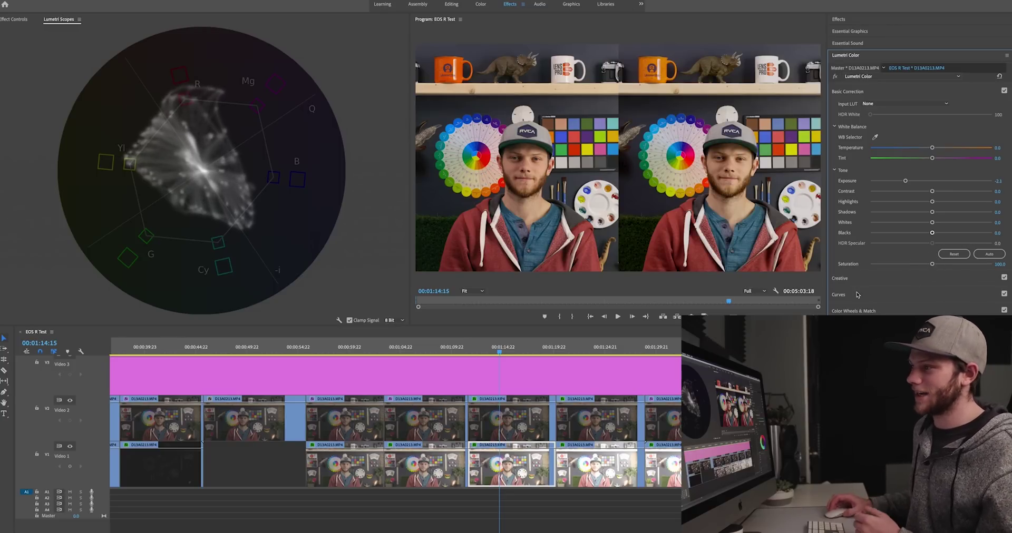
# - Expand HSL Secondary and set its key to the red colour swatch
pyautogui.click(847, 91)
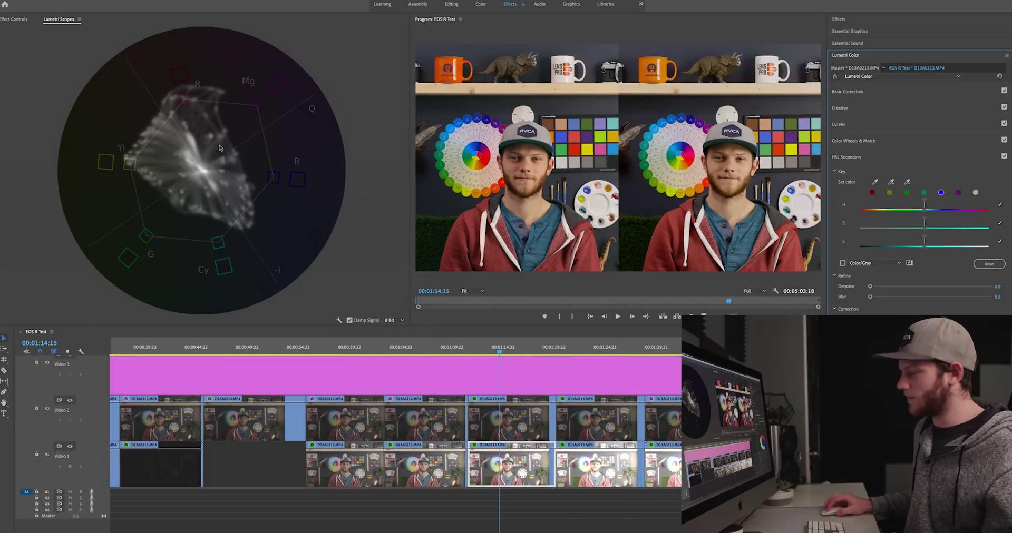
pyautogui.click(873, 193)
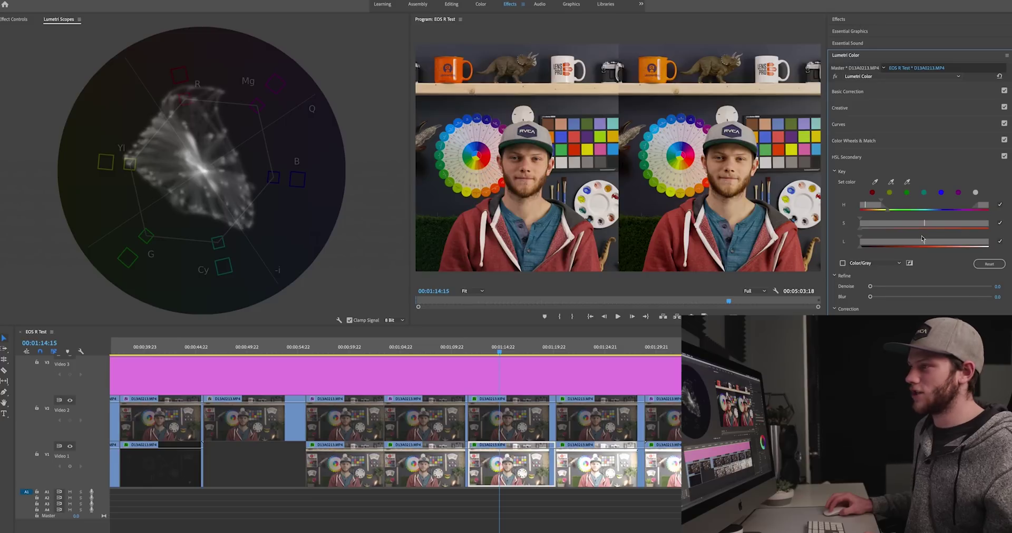